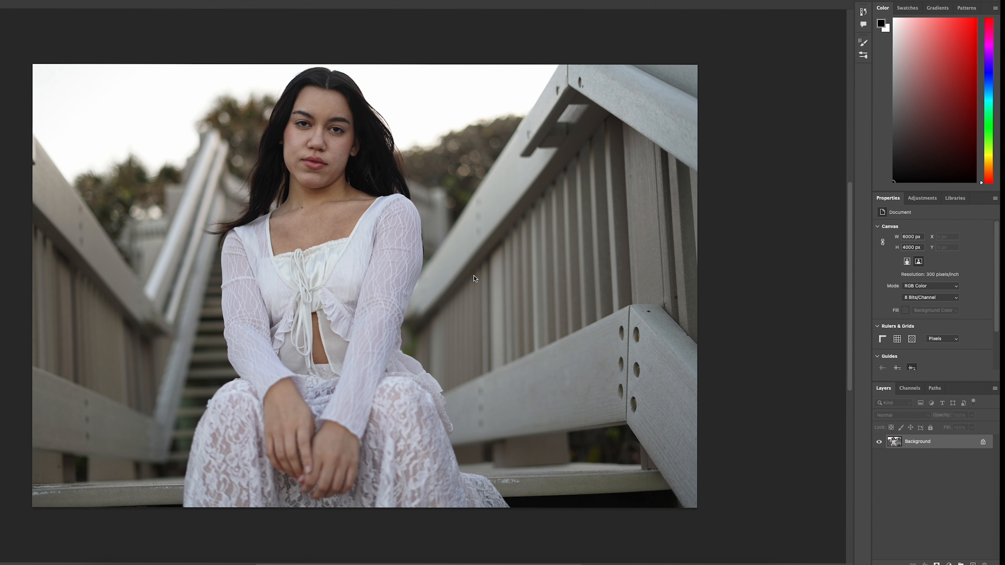
Step: Search the built-in tools for "neu" and open the Neural Filters for the portrait photo
{"action": "scroll", "coordinate": [325, 146], "scroll_direction": "up", "scroll_amount": 5}
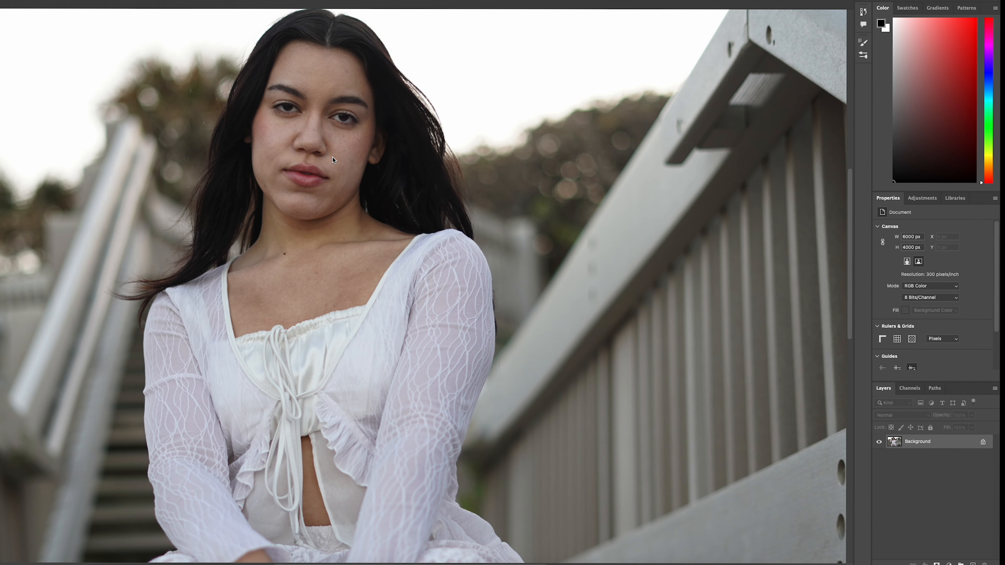
{"action": "scroll", "coordinate": [334, 175], "scroll_direction": "up", "scroll_amount": 3}
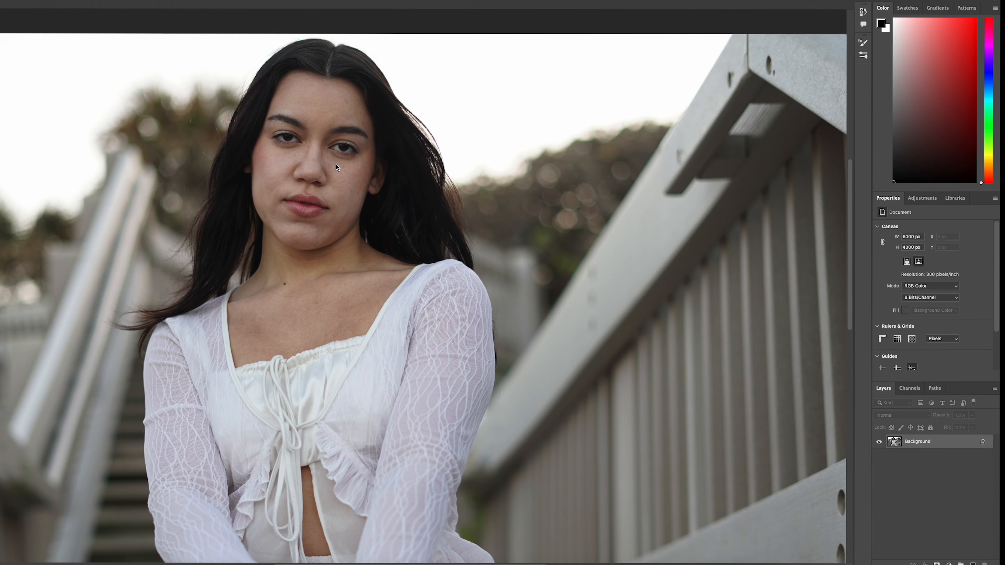
{"action": "scroll", "coordinate": [328, 142], "scroll_direction": "up", "scroll_amount": 5}
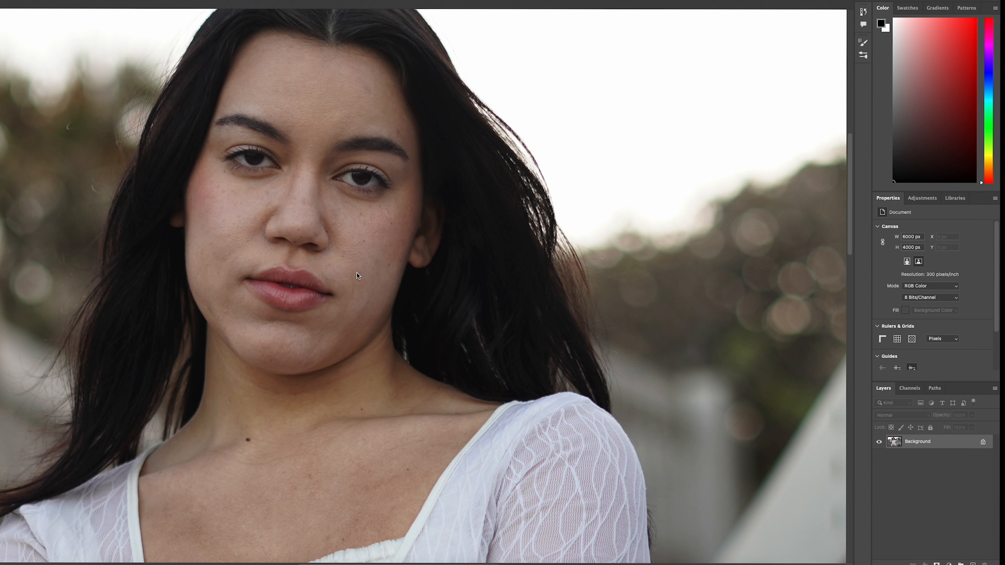
{"action": "scroll", "coordinate": [357, 304], "scroll_direction": "down", "scroll_amount": 3}
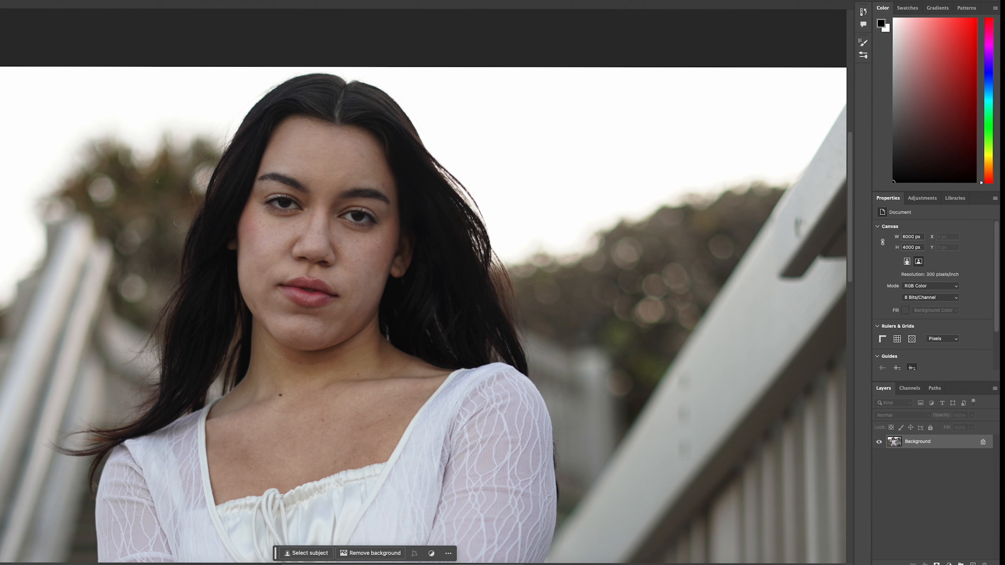
{"action": "key", "text": "super+f"}
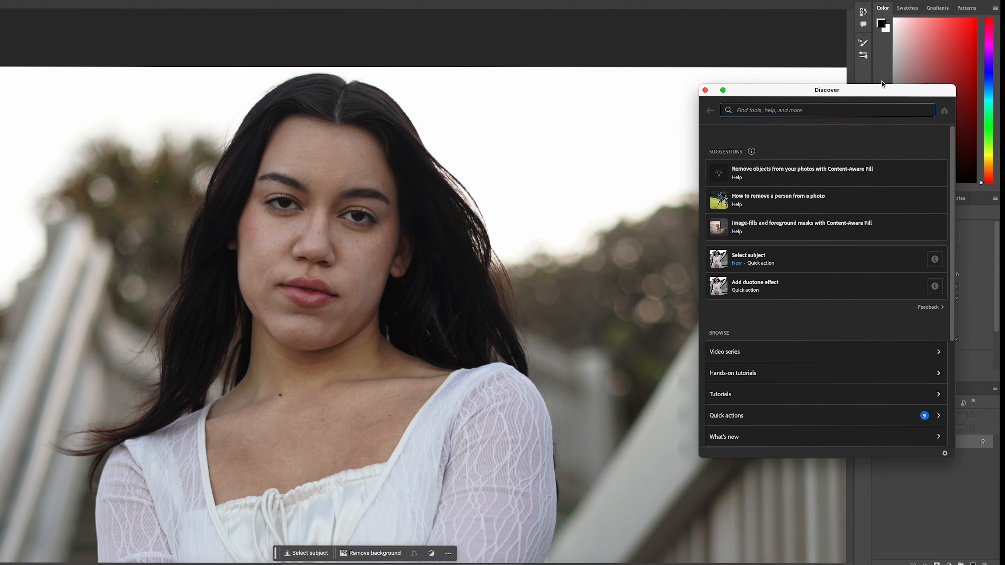
{"action": "type", "text": "neu"}
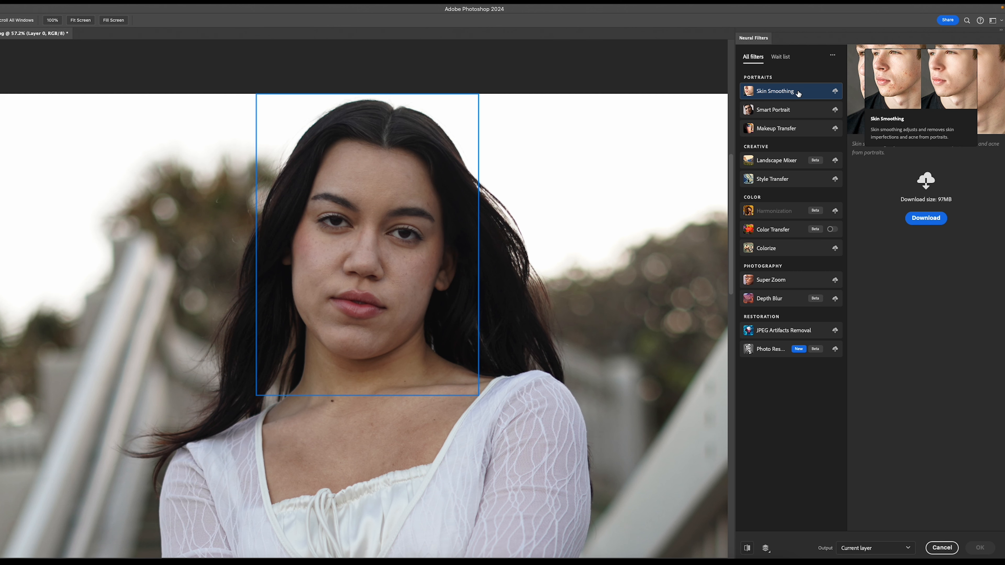
Step: Set the Neural Filters output to a new layer and download the Skin Smoothing filter
{"action": "left_click", "coordinate": [873, 548]}
{"action": "left_click", "coordinate": [867, 521]}
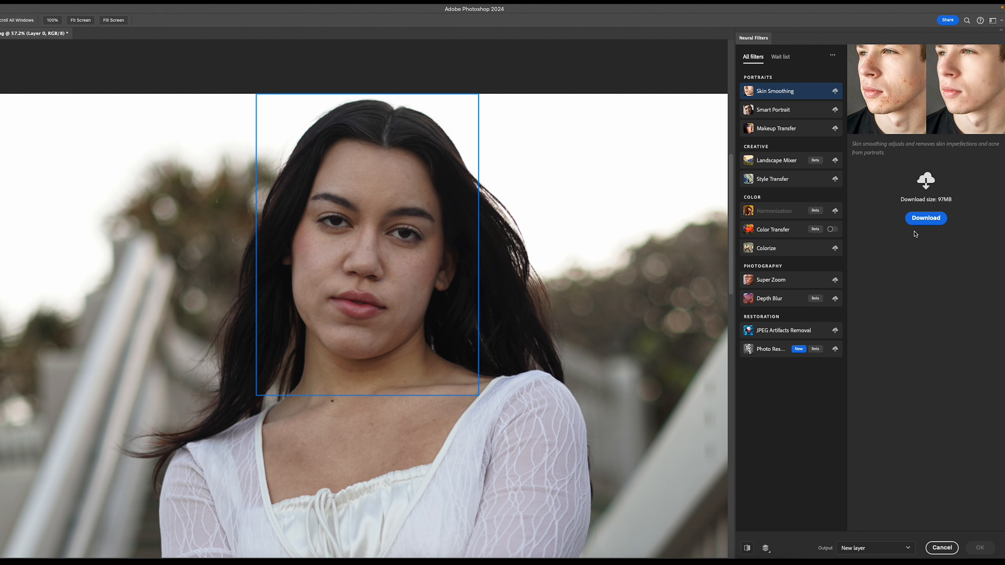
{"action": "left_click", "coordinate": [918, 219]}
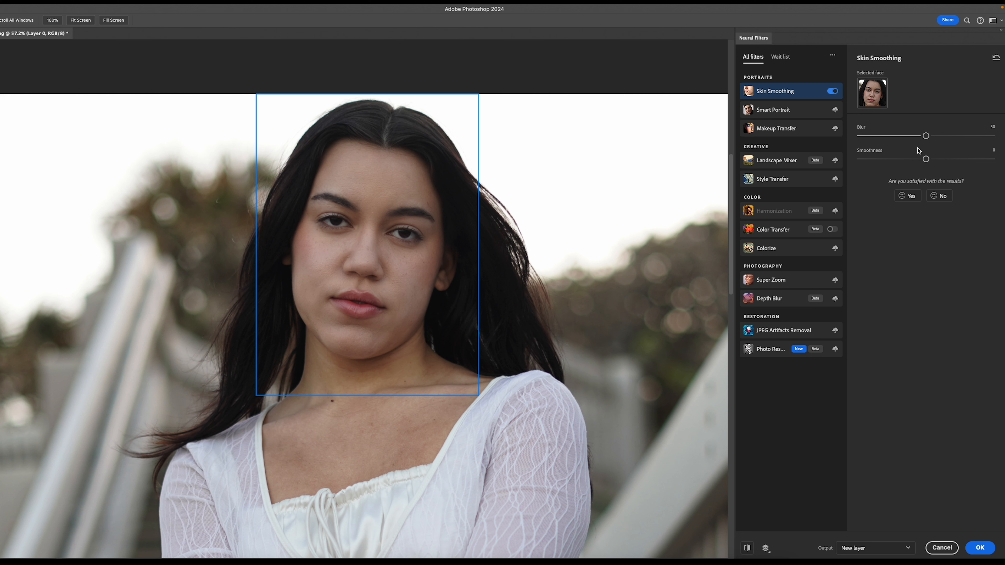
Step: Set Skin Smoothing blur to 99 and smoothness to +48, and apply the filter
{"action": "left_click_drag", "start_coordinate": [926, 136], "coordinate": [992, 148]}
{"action": "left_click_drag", "start_coordinate": [925, 159], "coordinate": [990, 160]}
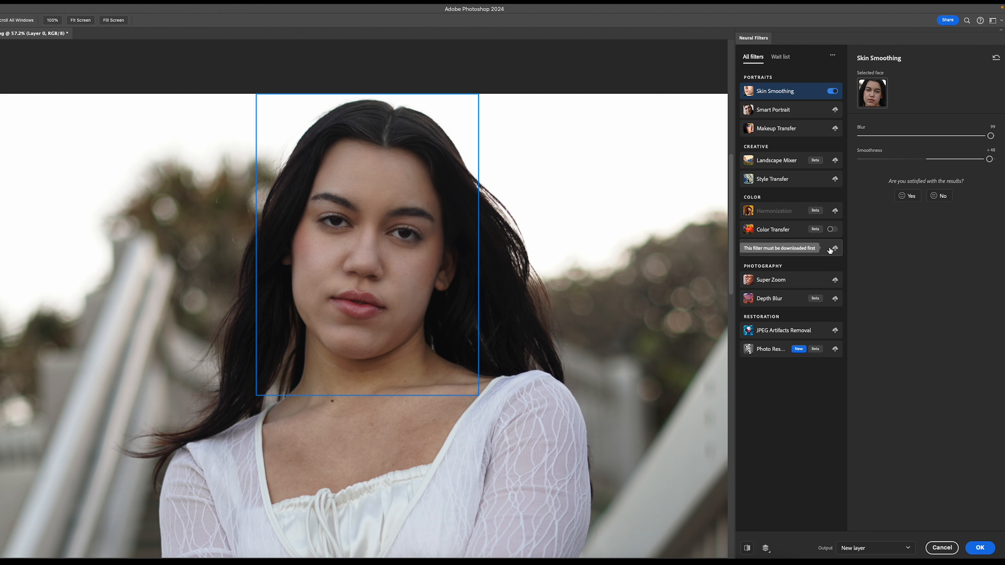
{"action": "left_click", "coordinate": [977, 547]}
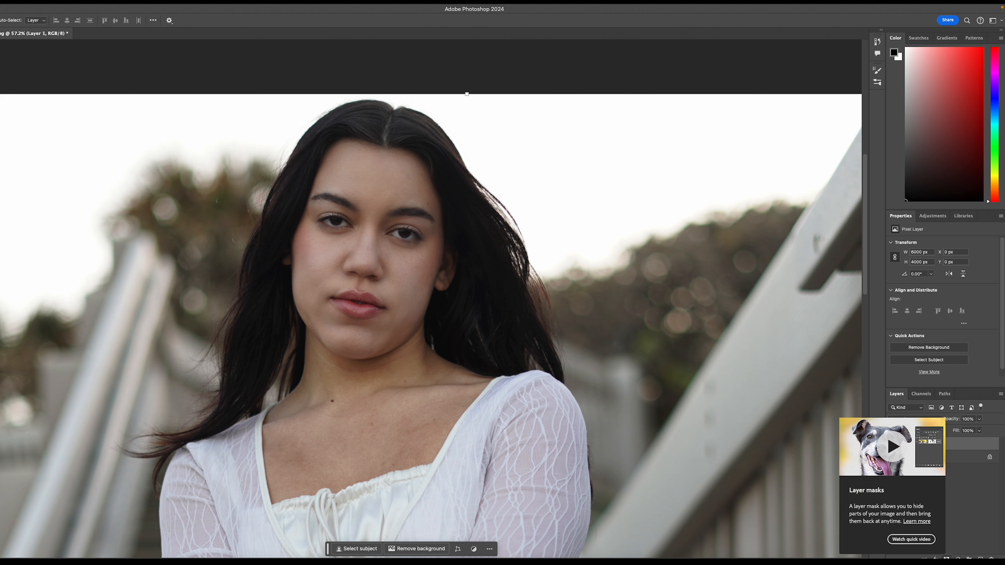
Step: Add a layer mask to the smoothed layer and invert it to black
{"action": "left_click", "coordinate": [946, 558]}
{"action": "key", "text": "ctrl+i"}
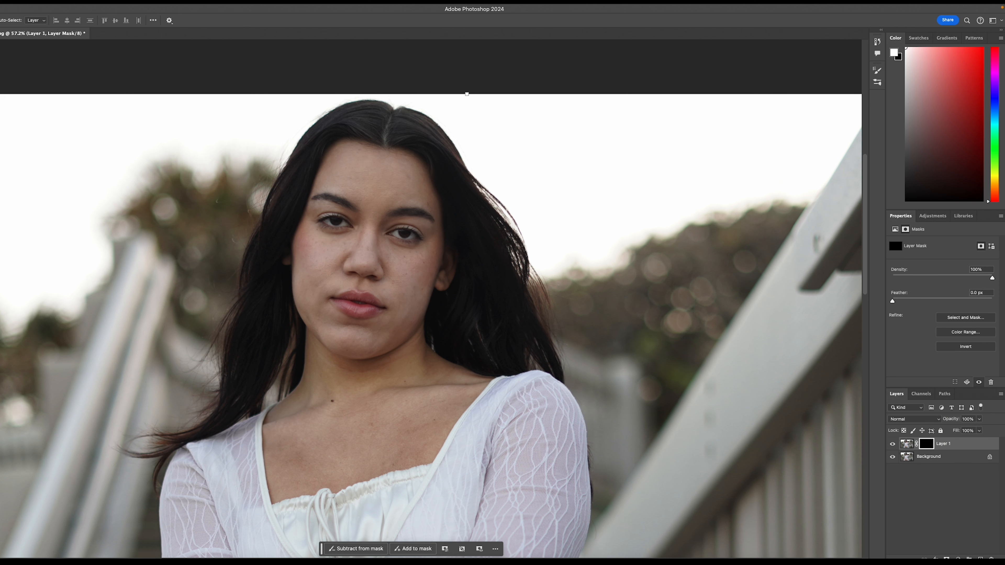
Step: Enlarge the brush and paint white on the mask over the forehead and cheeks to reveal the skin smoothing
{"action": "key", "text": "b"}
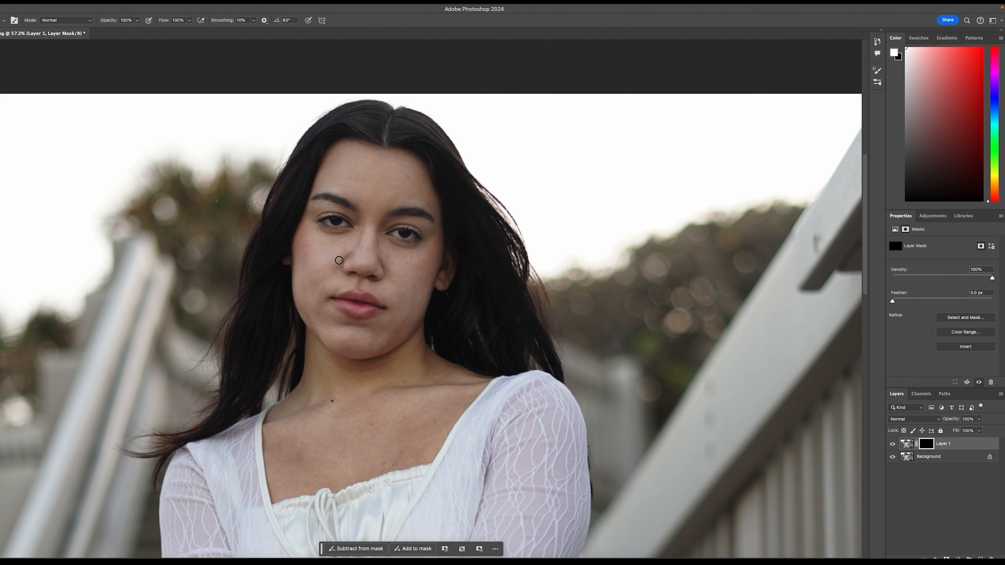
{"action": "left_click", "coordinate": [4, 21]}
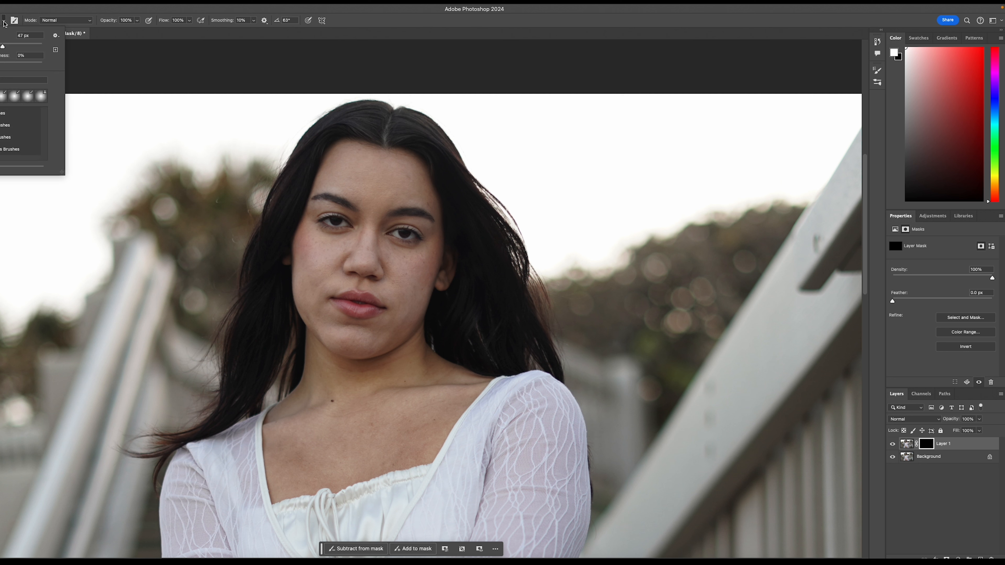
{"action": "left_click_drag", "start_coordinate": [4, 48], "coordinate": [28, 47]}
{"action": "left_click_drag", "start_coordinate": [27, 47], "coordinate": [21, 47]}
{"action": "left_click", "coordinate": [360, 182]}
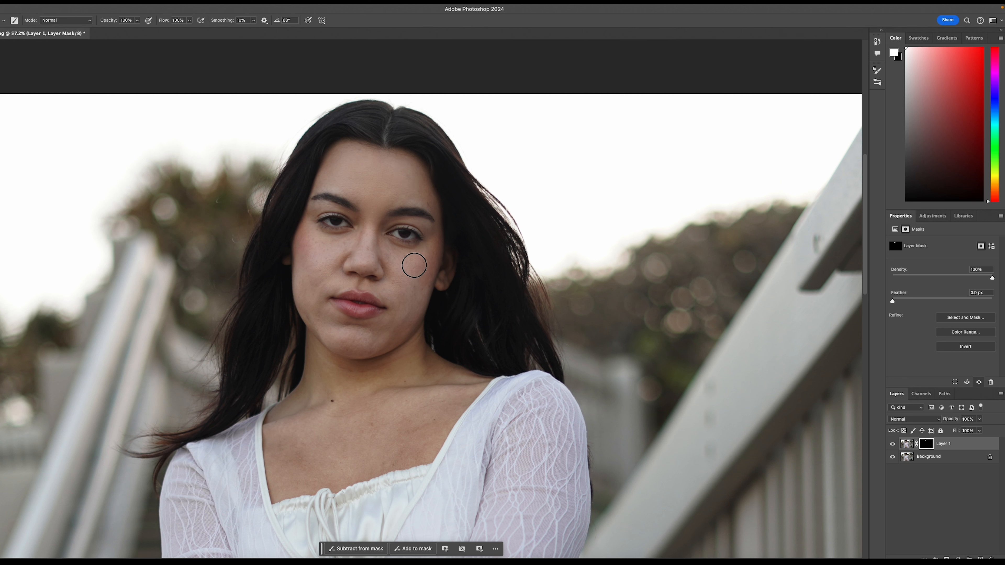
{"action": "left_click_drag", "start_coordinate": [412, 299], "coordinate": [396, 326]}
{"action": "mouse_move", "coordinate": [317, 260]}
{"action": "left_mouse_down"}
{"action": "mouse_move", "coordinate": [310, 277]}
{"action": "mouse_move", "coordinate": [330, 244]}
{"action": "mouse_move", "coordinate": [316, 249]}
{"action": "mouse_move", "coordinate": [343, 246]}
{"action": "mouse_move", "coordinate": [299, 280]}
{"action": "left_mouse_up"}
{"action": "scroll", "coordinate": [364, 310], "scroll_direction": "left", "scroll_amount": 1}
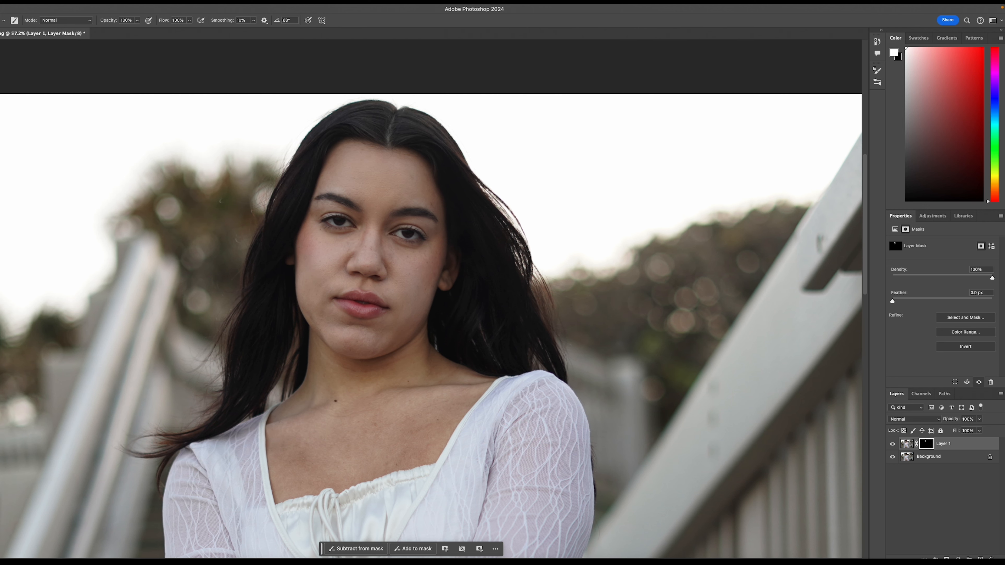
{"action": "scroll", "coordinate": [347, 246], "scroll_direction": "up", "scroll_amount": 3}
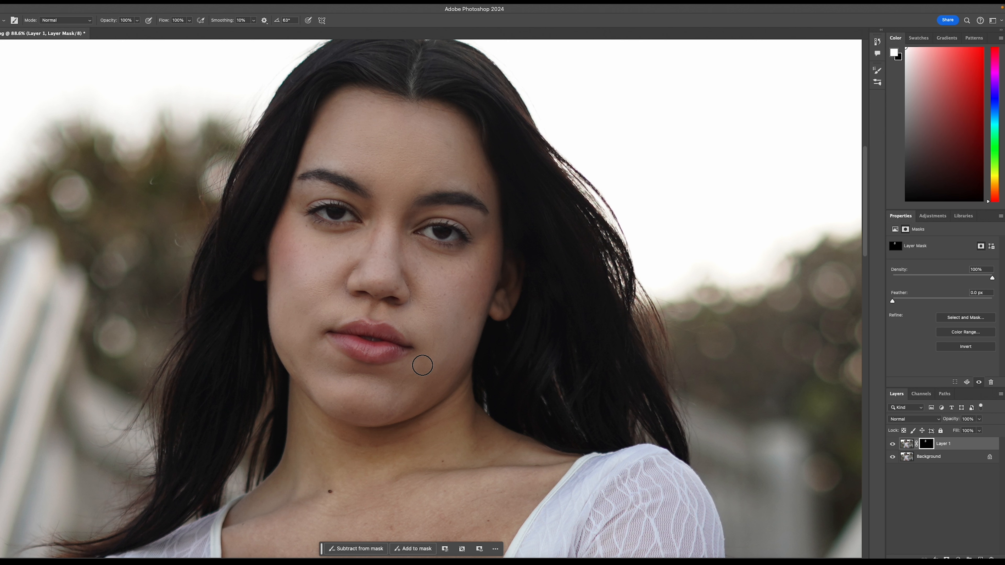
{"action": "scroll", "coordinate": [369, 367], "scroll_direction": "down", "scroll_amount": 5}
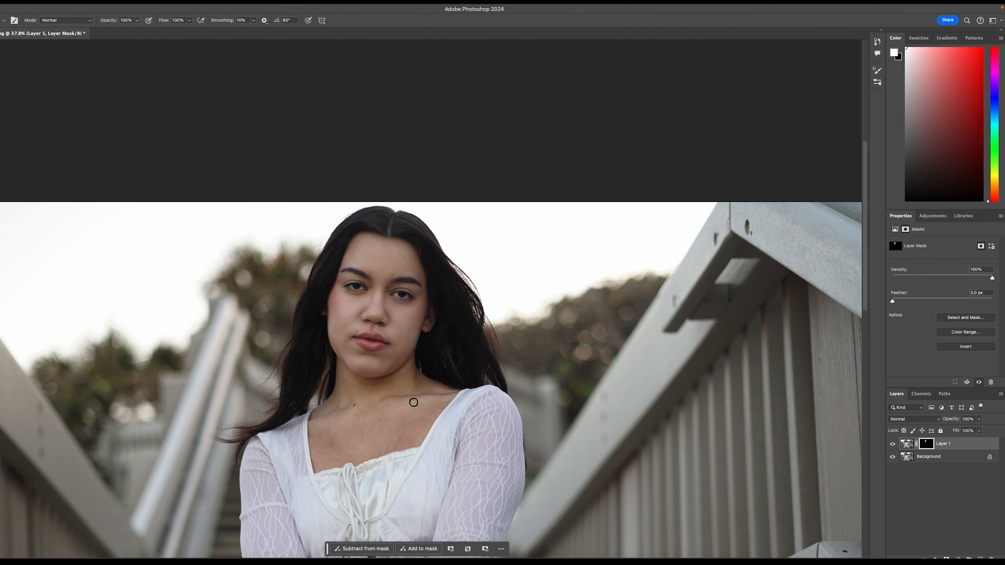
Step: Toggle the smoothed layer's visibility off and on to compare the face before and after
{"action": "left_click", "coordinate": [892, 444]}
{"action": "left_click", "coordinate": [893, 444]}
{"action": "scroll", "coordinate": [543, 404], "scroll_direction": "down", "scroll_amount": 3}
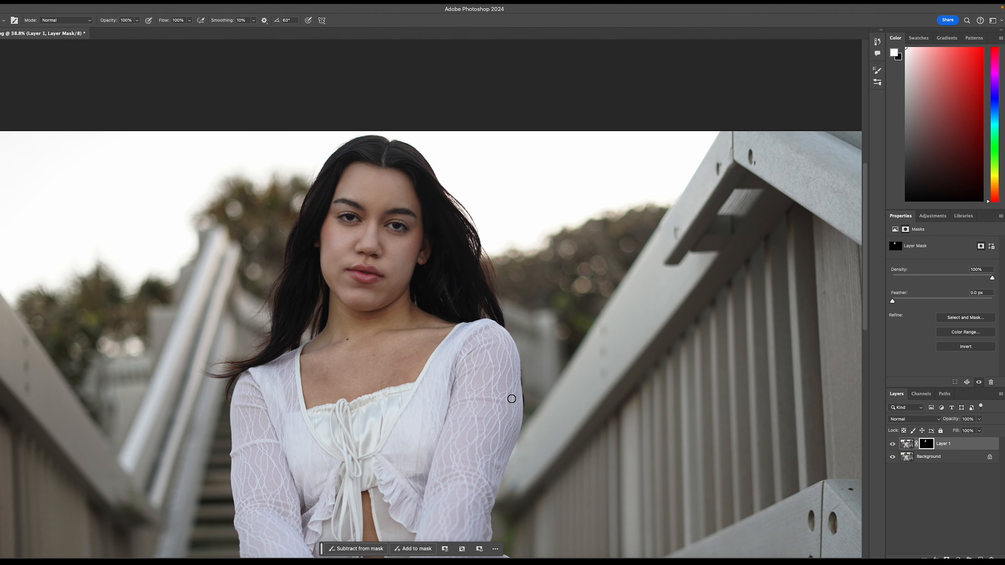
Step: Lower the smoothed layer's opacity to 60%
{"action": "left_click", "coordinate": [978, 419]}
{"action": "left_click_drag", "start_coordinate": [979, 431], "coordinate": [957, 431]}
{"action": "left_click_drag", "start_coordinate": [957, 430], "coordinate": [964, 431]}
{"action": "scroll", "coordinate": [657, 429], "scroll_direction": "down", "scroll_amount": 3}
{"action": "scroll", "coordinate": [687, 421], "scroll_direction": "up", "scroll_amount": 5}
{"action": "scroll", "coordinate": [684, 419], "scroll_direction": "down", "scroll_amount": 5}
{"action": "scroll", "coordinate": [531, 408], "scroll_direction": "up", "scroll_amount": 5}
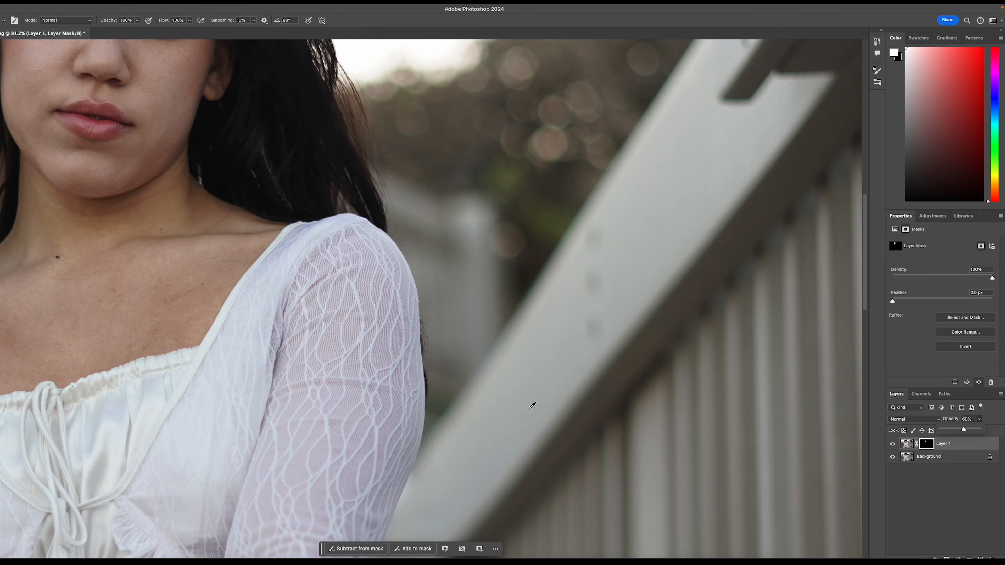
{"action": "scroll", "coordinate": [532, 405], "scroll_direction": "down", "scroll_amount": 3}
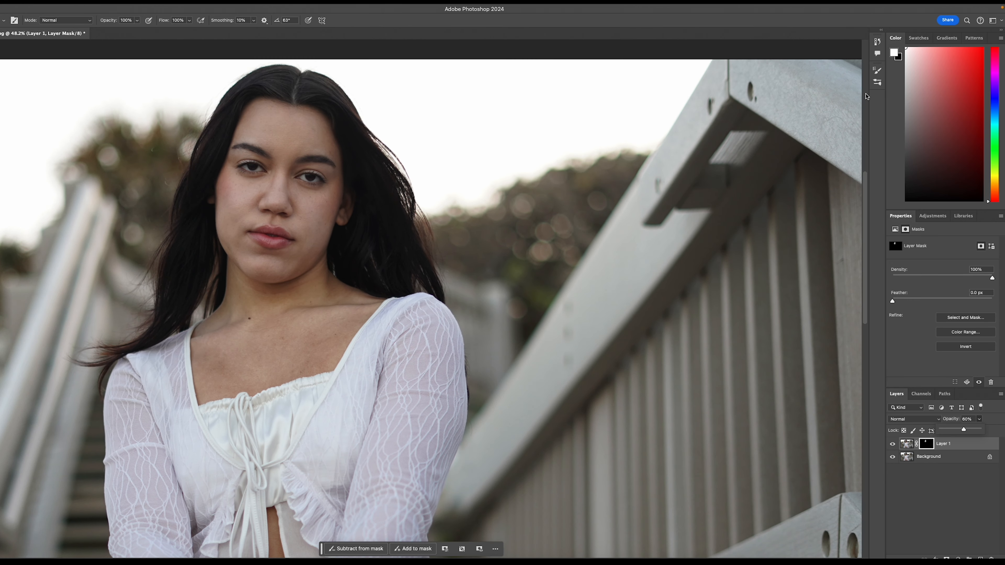
Step: Crop to a vertical 9:16 frame around the seated woman, extending above and below the photo, and fill it with Generative Expand without a prompt
{"action": "left_click", "coordinate": [152, 9]}
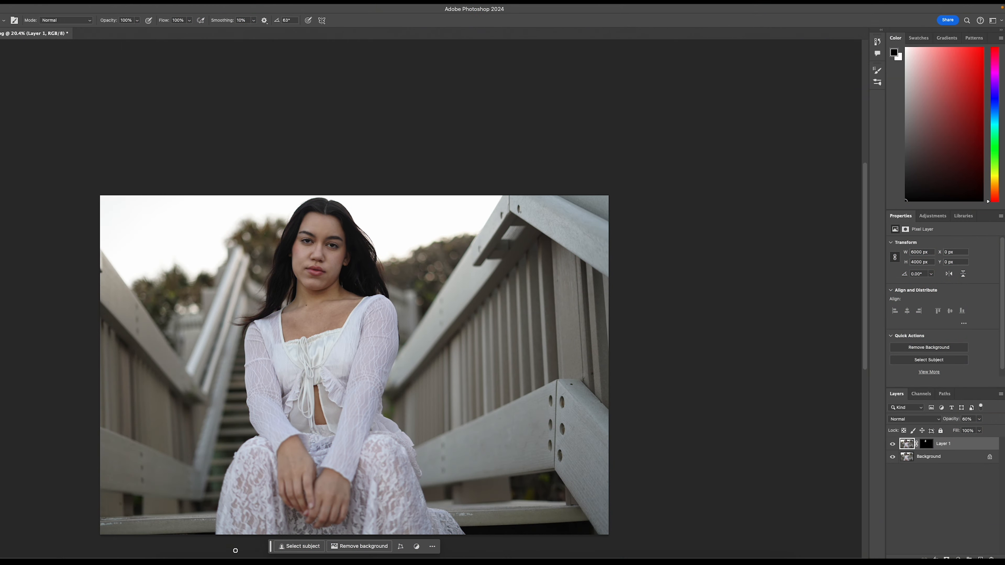
{"action": "scroll", "coordinate": [115, 472], "scroll_direction": "down", "scroll_amount": 2}
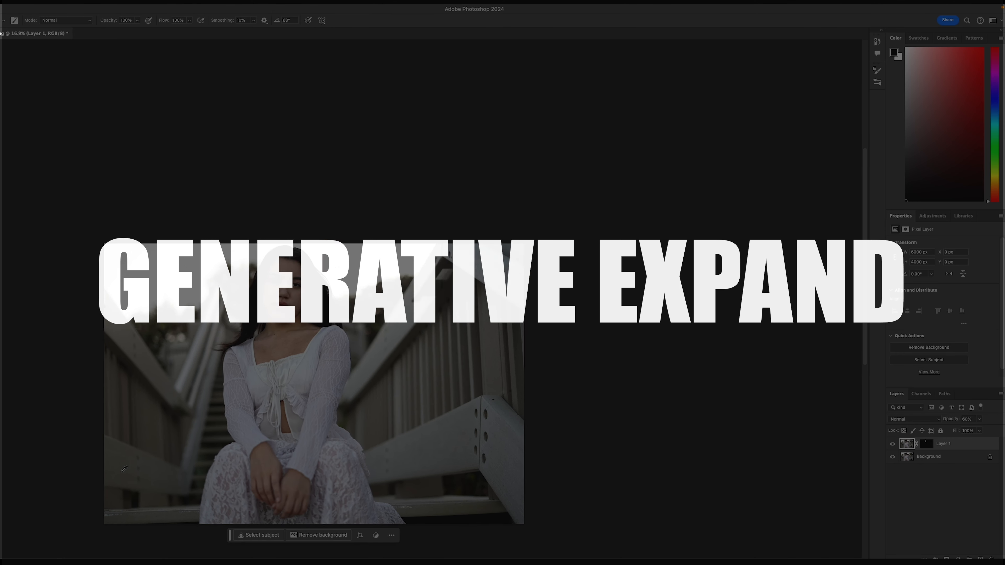
{"action": "scroll", "coordinate": [101, 473], "scroll_direction": "up", "scroll_amount": 3}
{"action": "scroll", "coordinate": [163, 473], "scroll_direction": "down", "scroll_amount": 2}
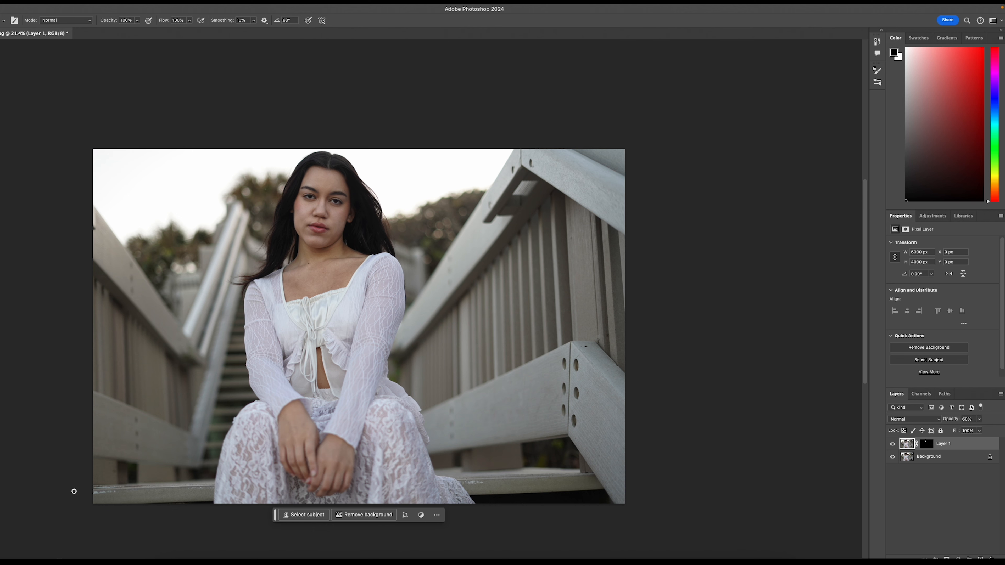
{"action": "key", "text": "c"}
{"action": "left_click_drag", "start_coordinate": [445, 318], "coordinate": [429, 318]}
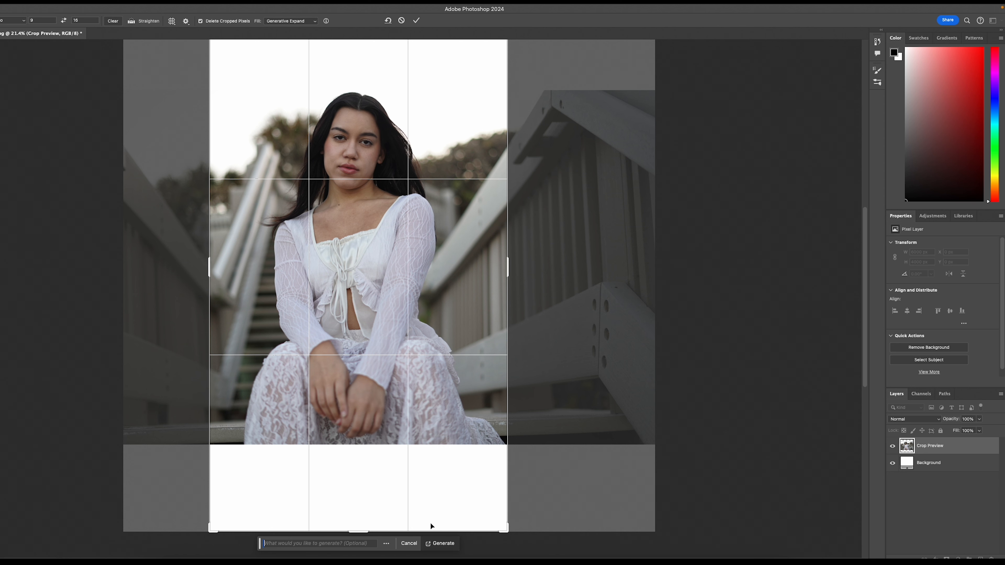
{"action": "left_click", "coordinate": [443, 544]}
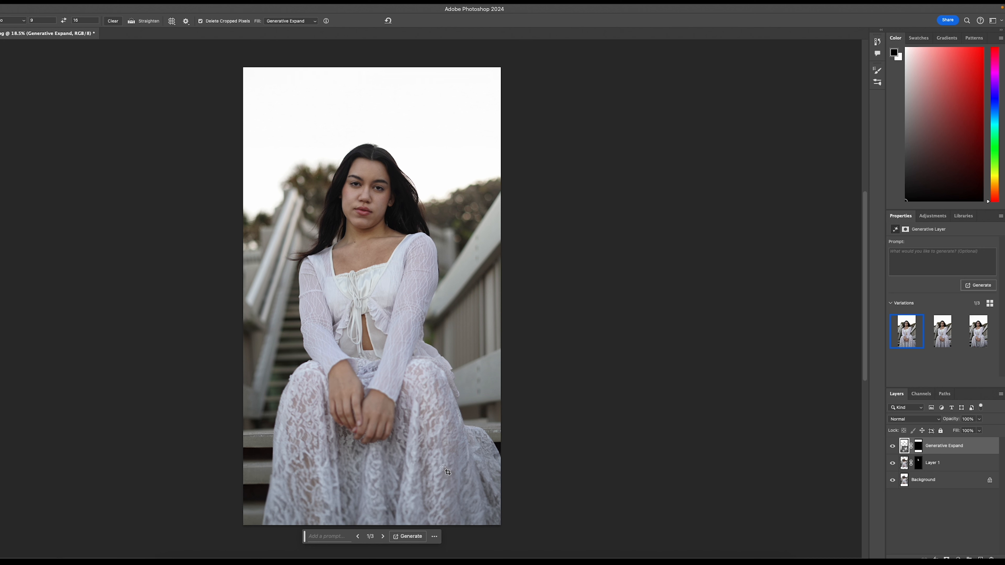
Step: Compare the three generated variations of the expanded skirt and steps, ending on the first one
{"action": "scroll", "coordinate": [446, 471], "scroll_direction": "down", "scroll_amount": 1}
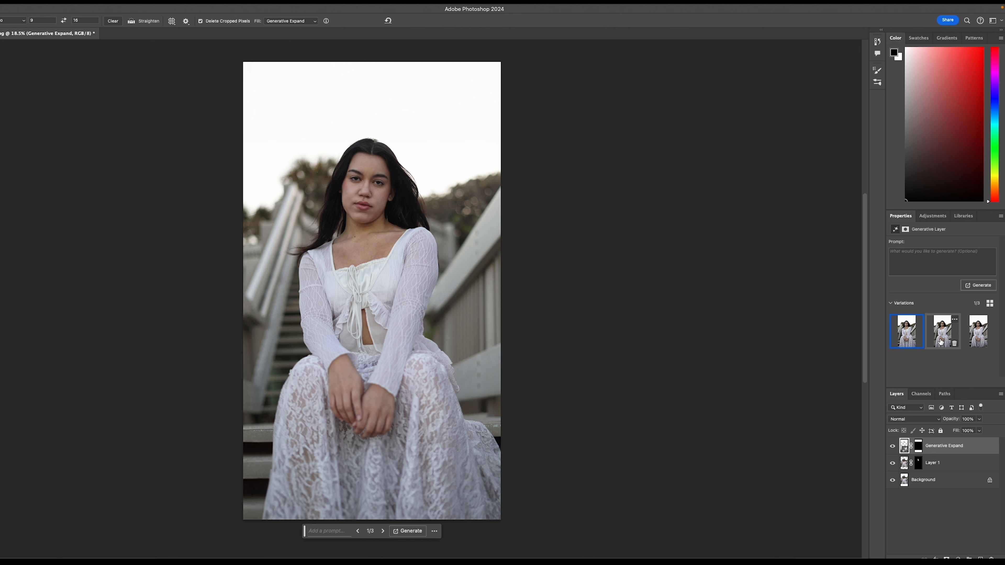
{"action": "mouse_move", "coordinate": [968, 328]}
{"action": "left_click", "coordinate": [937, 329]}
{"action": "left_click", "coordinate": [910, 331]}
{"action": "left_click", "coordinate": [937, 333]}
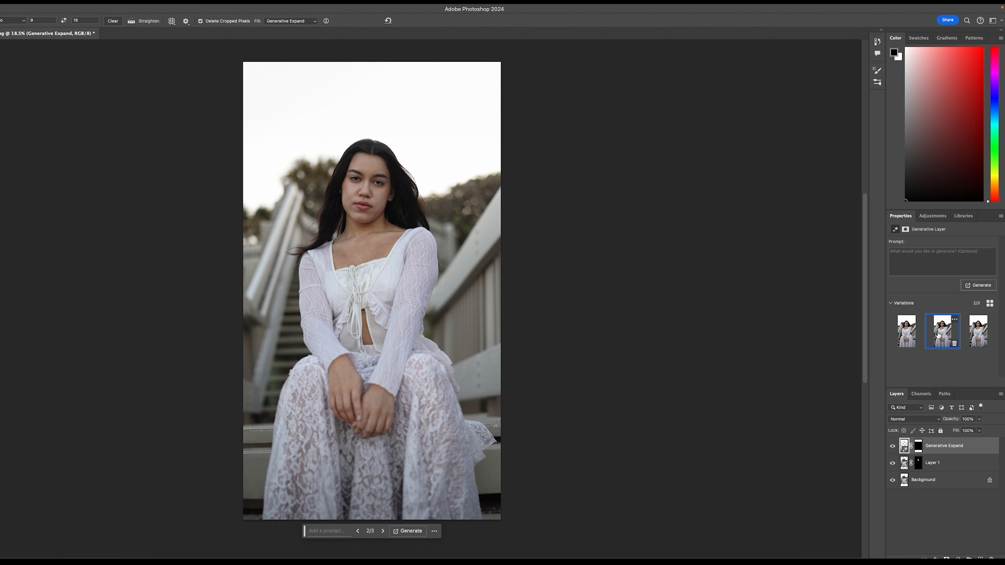
{"action": "left_click", "coordinate": [915, 332]}
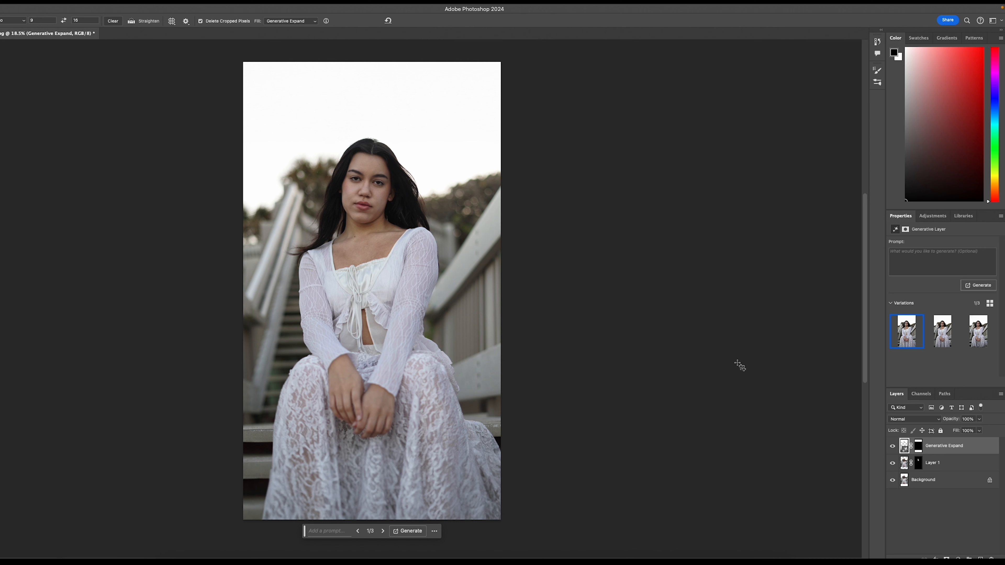
{"action": "left_click", "coordinate": [970, 339]}
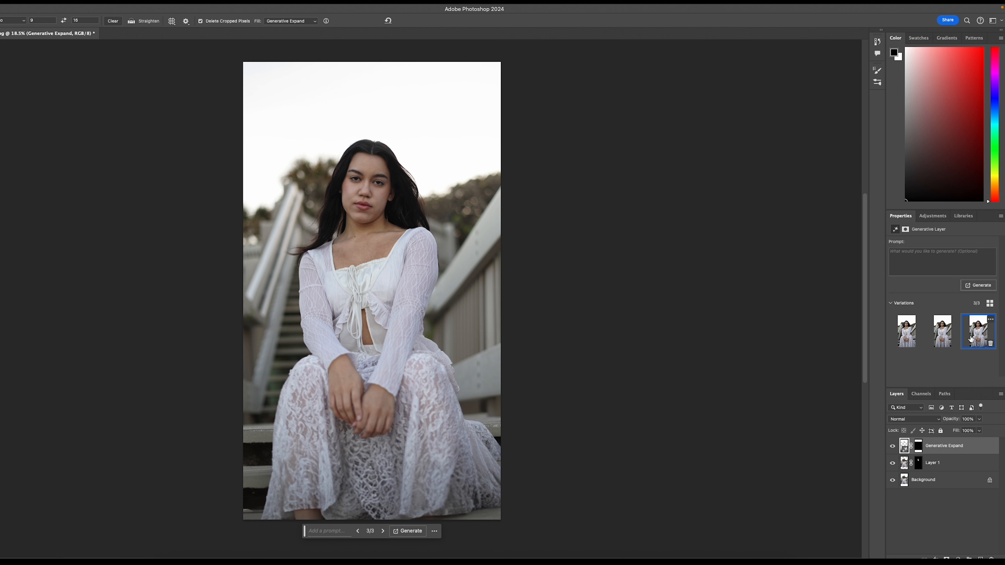
{"action": "left_click", "coordinate": [950, 339]}
{"action": "left_click", "coordinate": [975, 336]}
{"action": "left_click", "coordinate": [940, 339]}
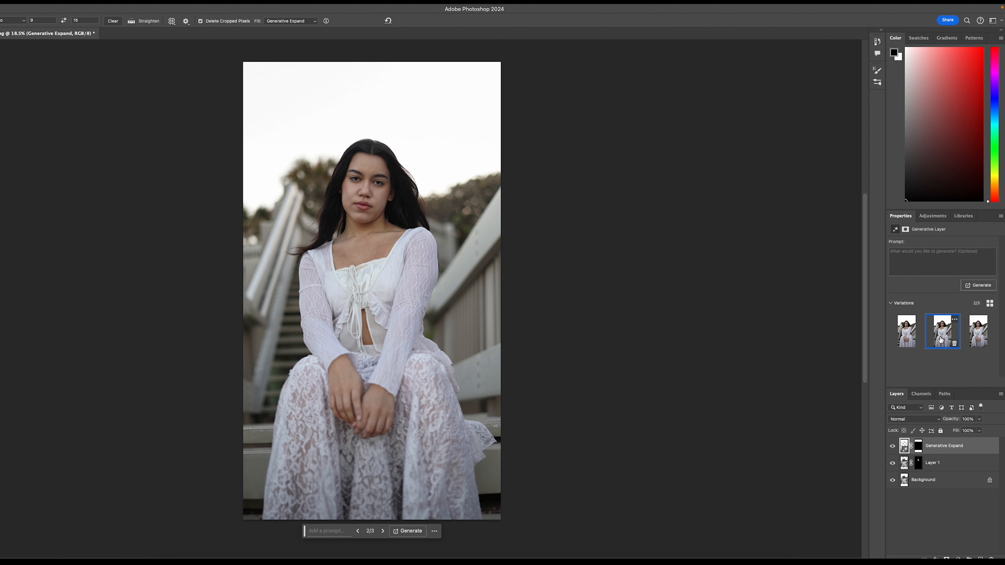
{"action": "left_click", "coordinate": [975, 332]}
{"action": "left_click", "coordinate": [916, 335]}
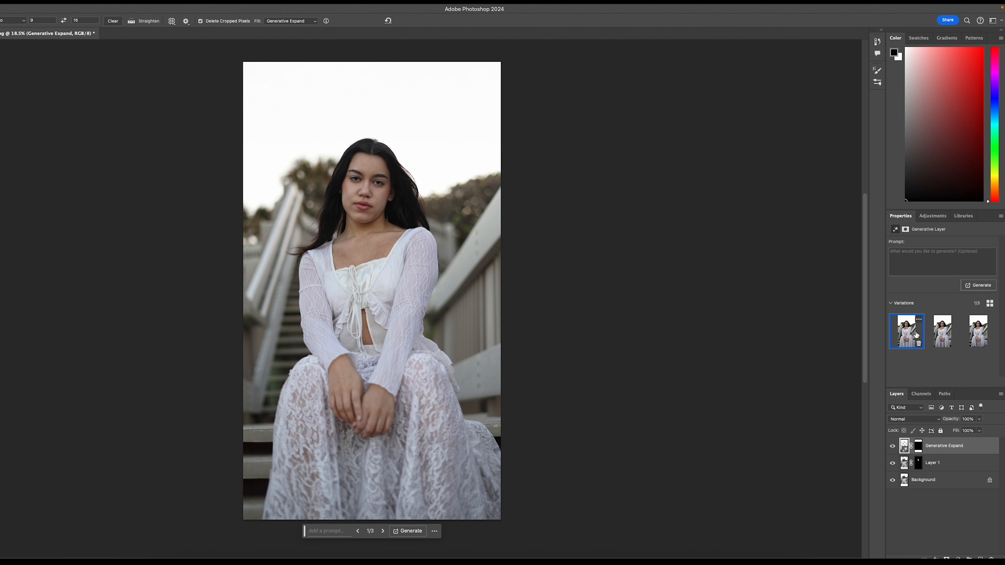
{"action": "left_click", "coordinate": [978, 331]}
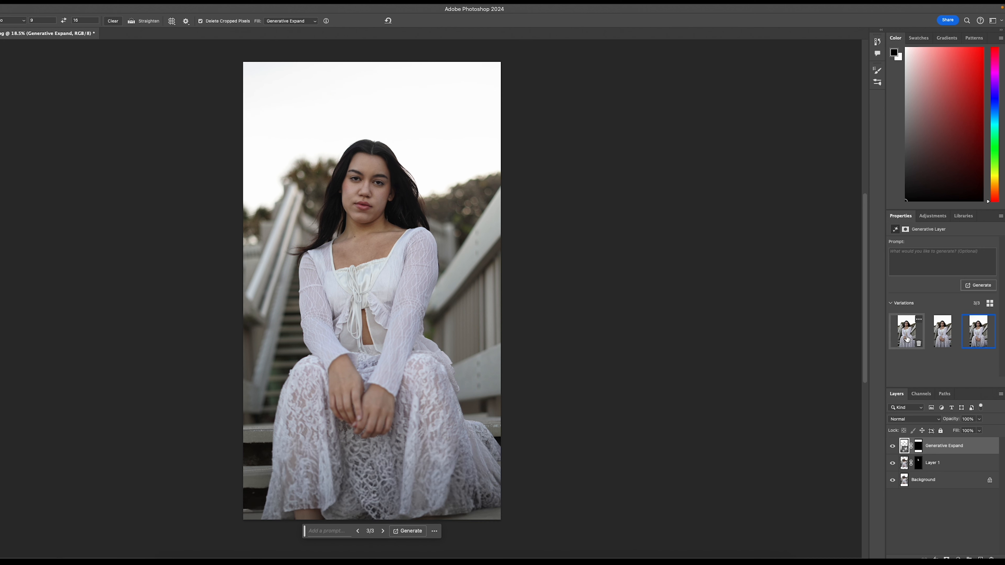
{"action": "left_click", "coordinate": [918, 340]}
{"action": "left_click", "coordinate": [973, 331]}
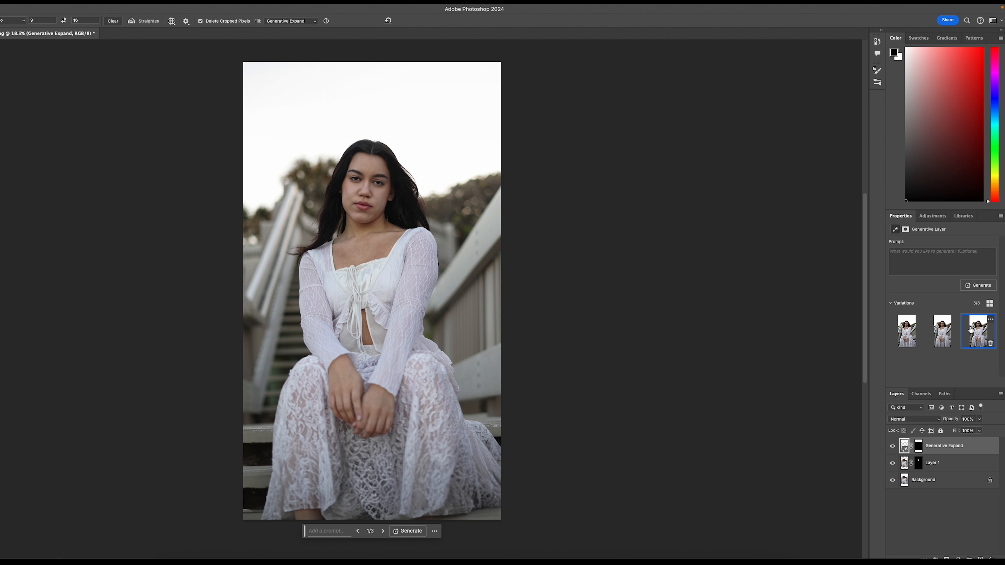
{"action": "left_click", "coordinate": [910, 337]}
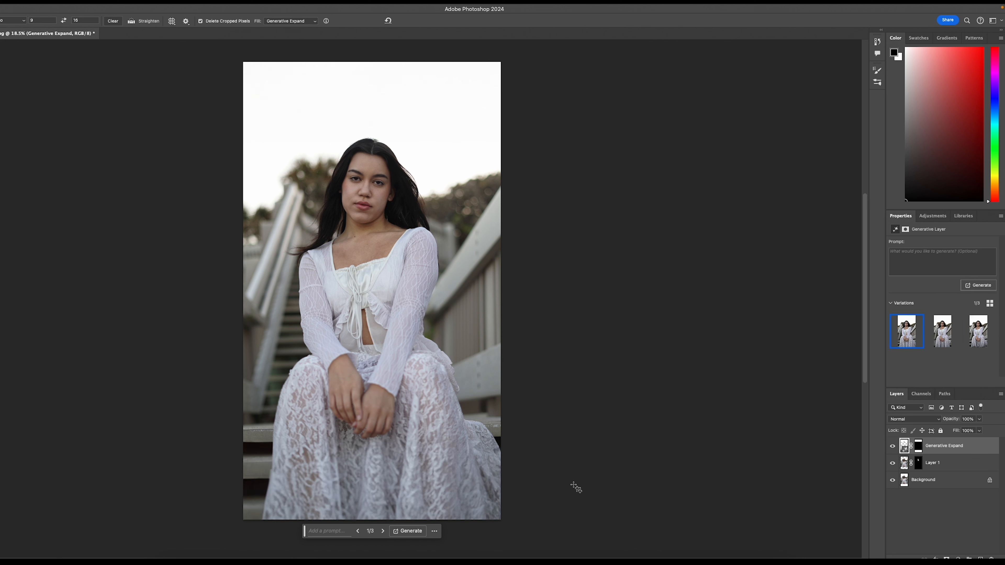
Step: Try adding jewellery with Generative Fill: lasso a narrow curved band around the woman's neck and generate from the prompt "necklace"
{"action": "scroll", "coordinate": [484, 483], "scroll_direction": "down", "scroll_amount": 2}
{"action": "scroll", "coordinate": [484, 483], "scroll_direction": "up", "scroll_amount": 2}
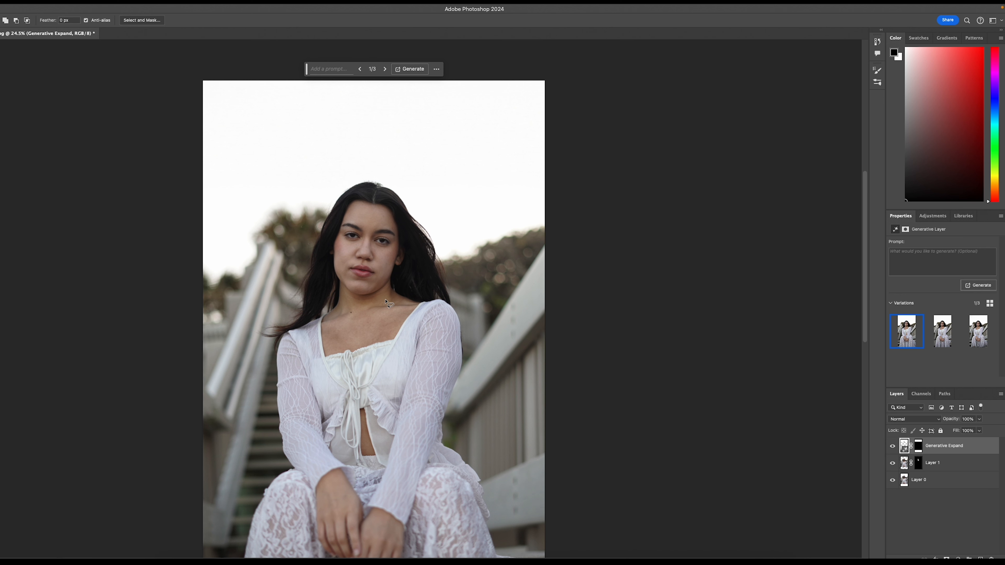
{"action": "mouse_move", "coordinate": [396, 296]}
{"action": "left_mouse_down"}
{"action": "mouse_move", "coordinate": [332, 314]}
{"action": "mouse_move", "coordinate": [353, 329]}
{"action": "mouse_move", "coordinate": [397, 296]}
{"action": "left_mouse_up"}
{"action": "left_click", "coordinate": [326, 341]}
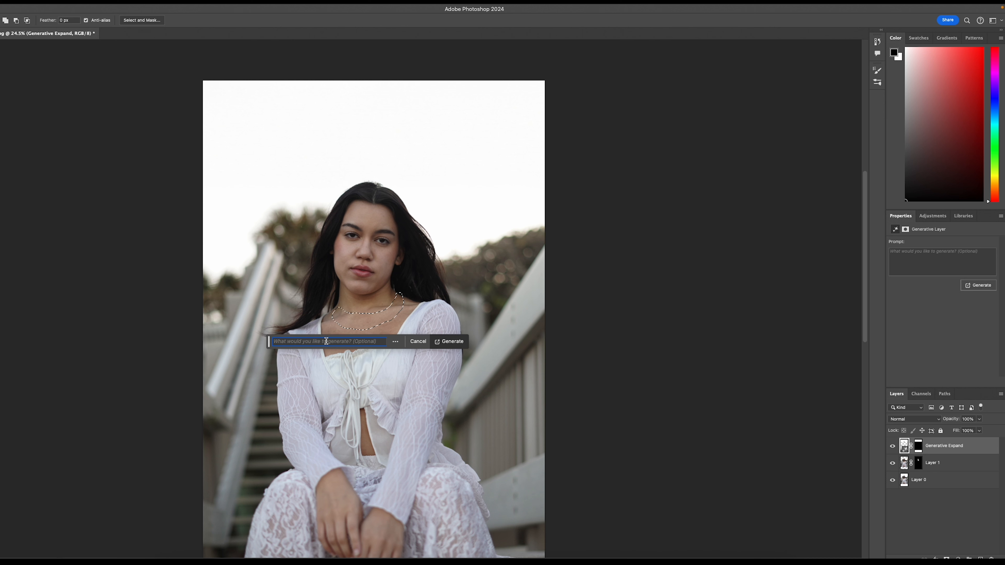
{"action": "type", "text": "nec"}
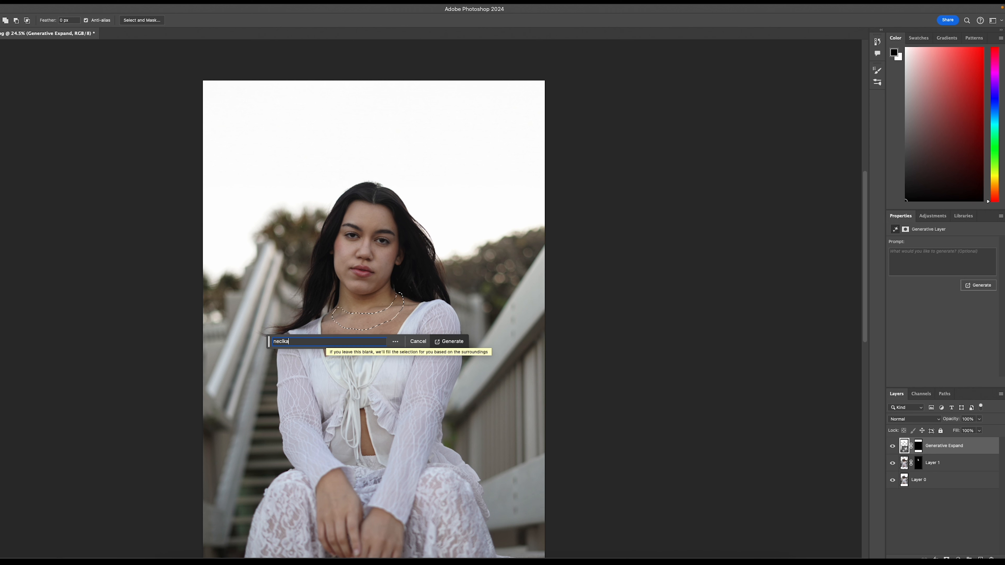
{"action": "type", "text": "lka"}
{"action": "key", "text": "BackSpace"}
{"action": "key", "text": "BackSpace"}
{"action": "type", "text": "ce"}
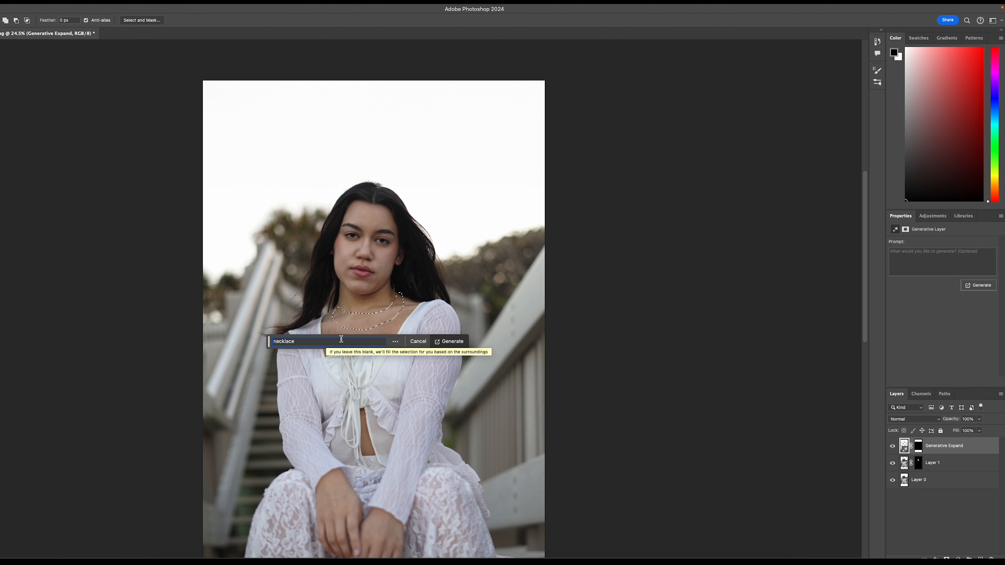
{"action": "left_click", "coordinate": [442, 341]}
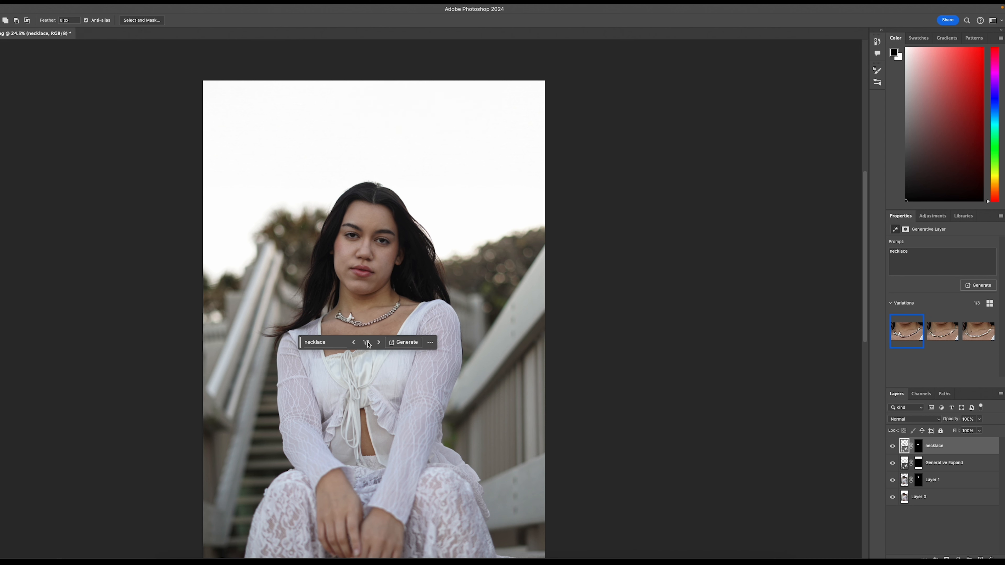
Step: Review the generated necklace variations through the third one, and delete the necklace layer
{"action": "left_click", "coordinate": [379, 342]}
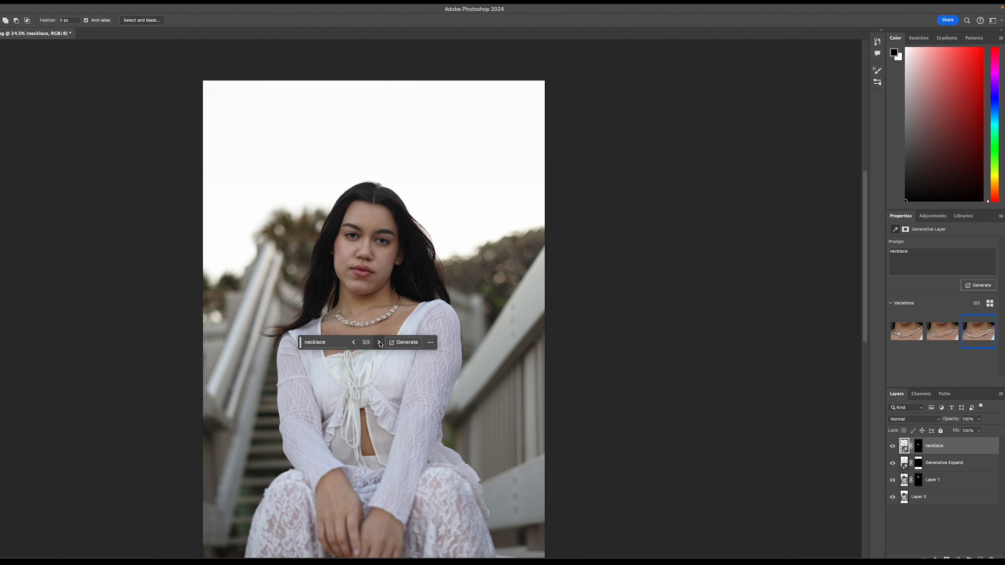
{"action": "left_click", "coordinate": [432, 345]}
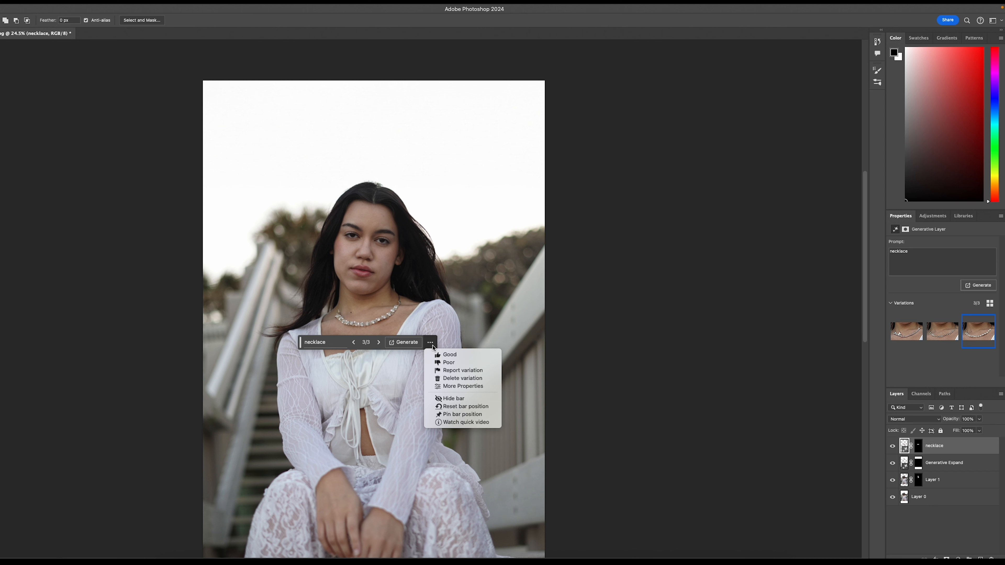
{"action": "left_click", "coordinate": [432, 347]}
{"action": "key", "text": "Delete"}
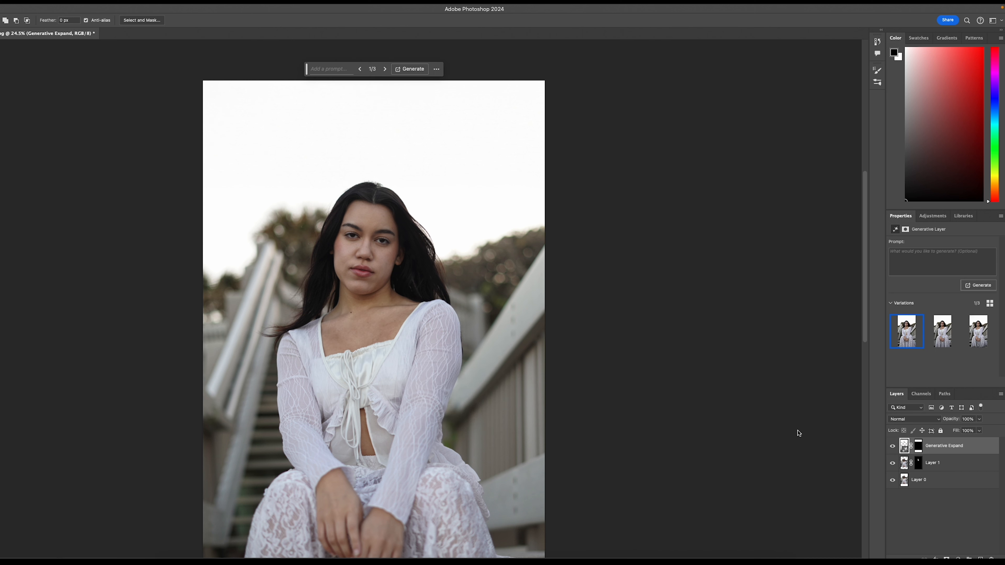
Step: Lasso a larger area across the woman's neck and upper chest and run Generative Fill with the prompt "necklace"
{"action": "mouse_move", "coordinate": [329, 315]}
{"action": "left_mouse_down"}
{"action": "mouse_move", "coordinate": [368, 329]}
{"action": "mouse_move", "coordinate": [415, 311]}
{"action": "mouse_move", "coordinate": [403, 296]}
{"action": "mouse_move", "coordinate": [374, 296]}
{"action": "mouse_move", "coordinate": [327, 314]}
{"action": "mouse_move", "coordinate": [400, 332]}
{"action": "mouse_move", "coordinate": [411, 301]}
{"action": "mouse_move", "coordinate": [319, 314]}
{"action": "left_mouse_up"}
{"action": "left_click", "coordinate": [308, 348]}
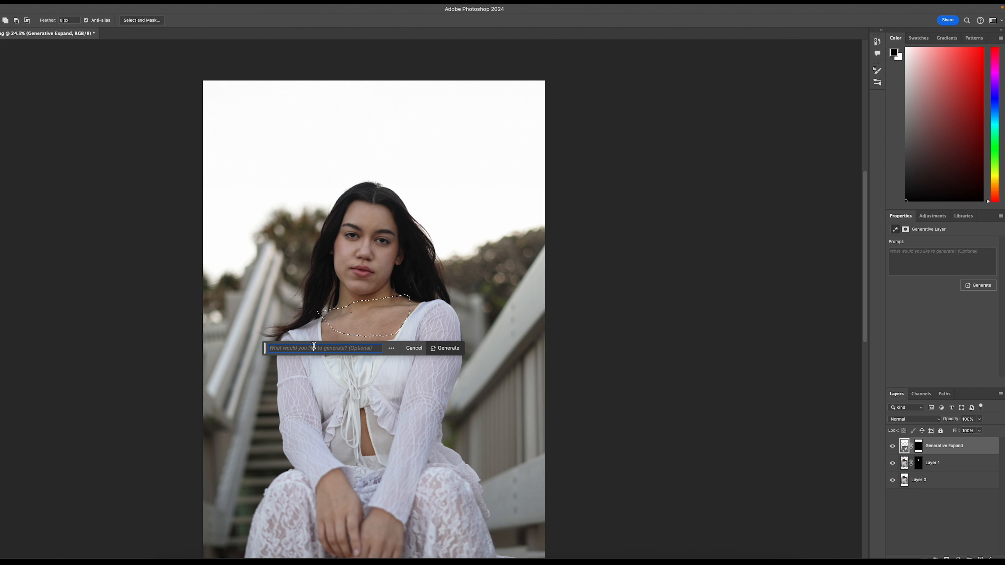
{"action": "type", "text": "necklace"}
{"action": "left_click", "coordinate": [441, 348]}
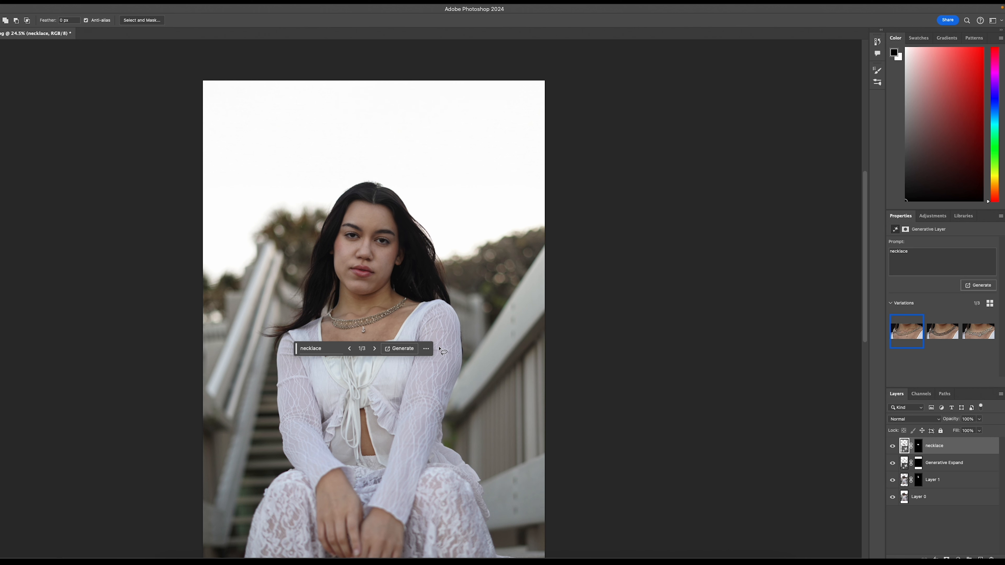